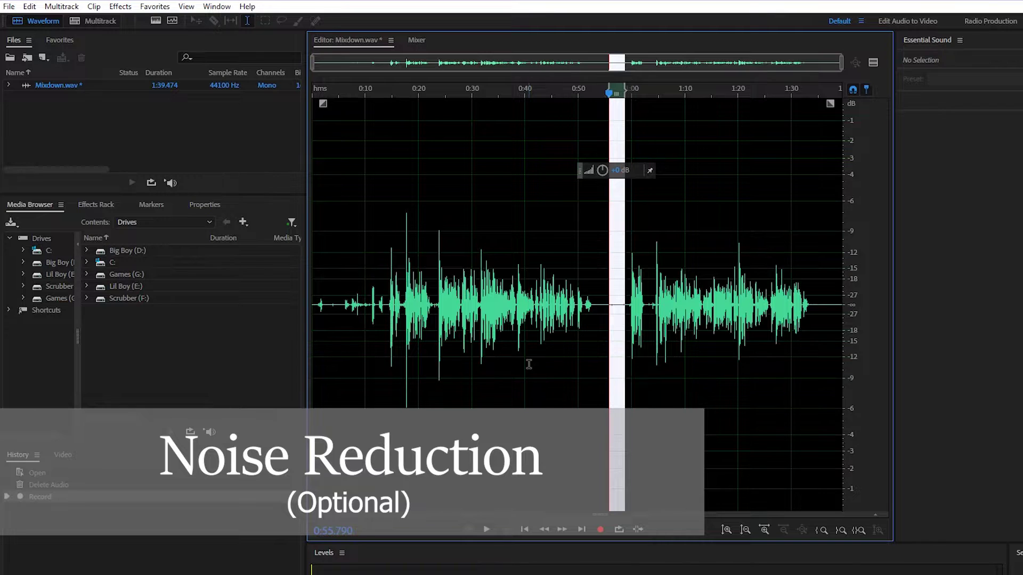
- Capture a noise print from the selected silent stretch between the two speech sections, around 0:56 to 0:59
{"action": "scroll", "coordinate": [609, 330], "scroll_direction": "up", "scroll_amount": 5}
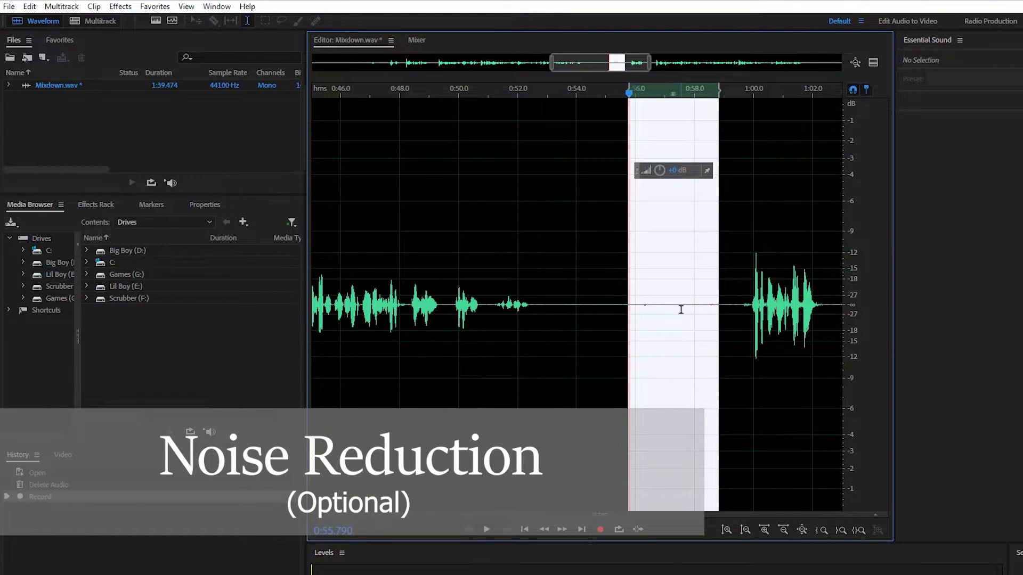
{"action": "scroll", "coordinate": [687, 311], "scroll_direction": "down", "scroll_amount": 5}
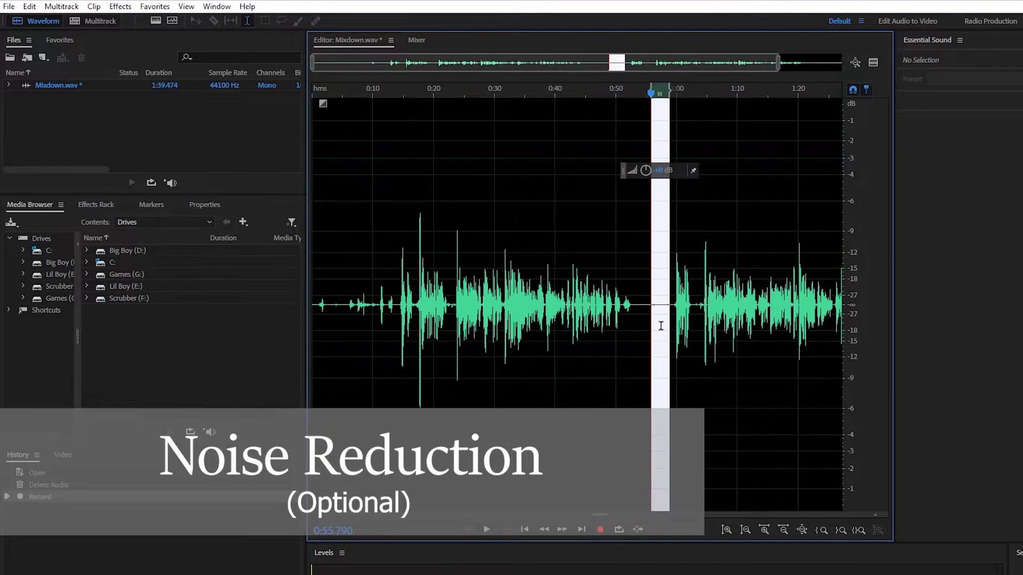
{"action": "scroll", "coordinate": [664, 324], "scroll_direction": "up", "scroll_amount": 1}
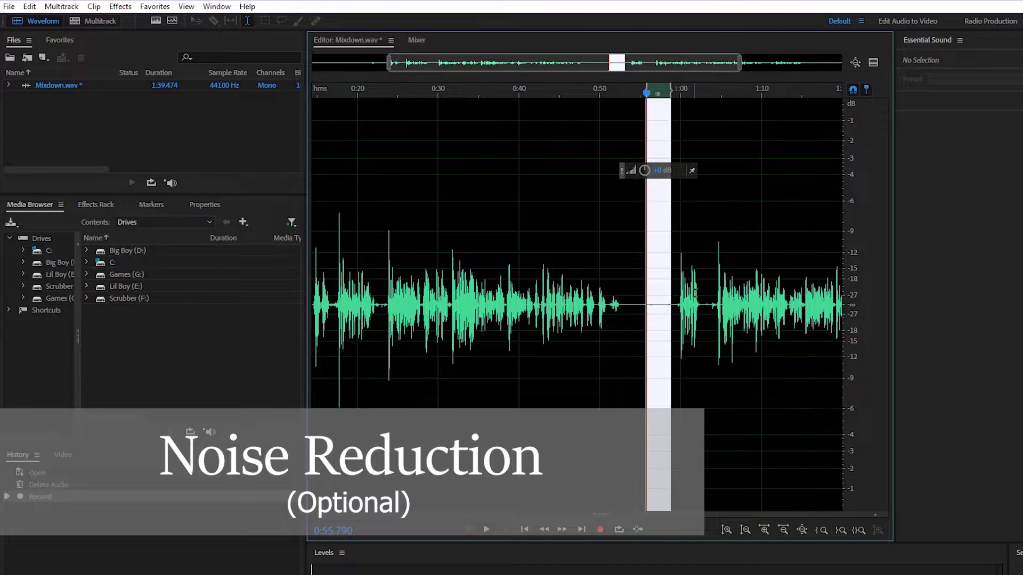
{"action": "left_click", "coordinate": [118, 7]}
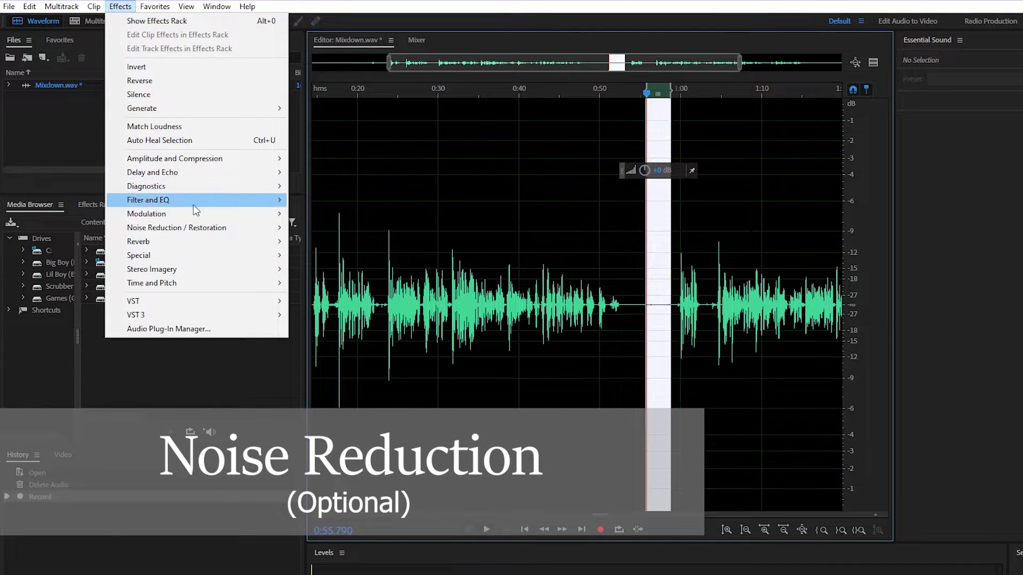
{"action": "mouse_move", "coordinate": [197, 230]}
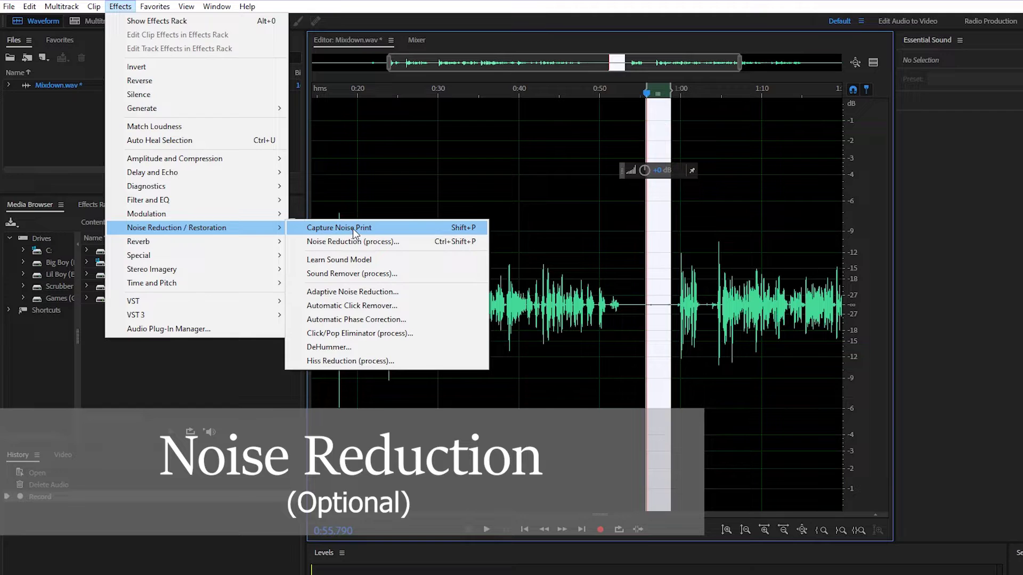
{"action": "left_click", "coordinate": [354, 228]}
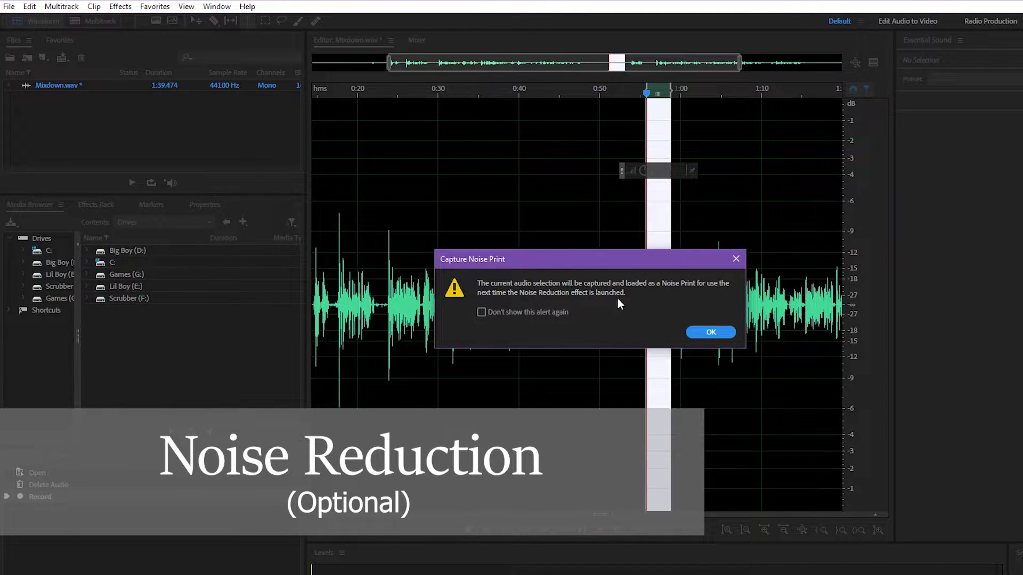
{"action": "left_click", "coordinate": [713, 333]}
- Apply the Noise Reduction process with the captured noise print to the visible part of the waveform, keeping Noise Reduction at 50%
{"action": "double_click", "coordinate": [584, 301]}
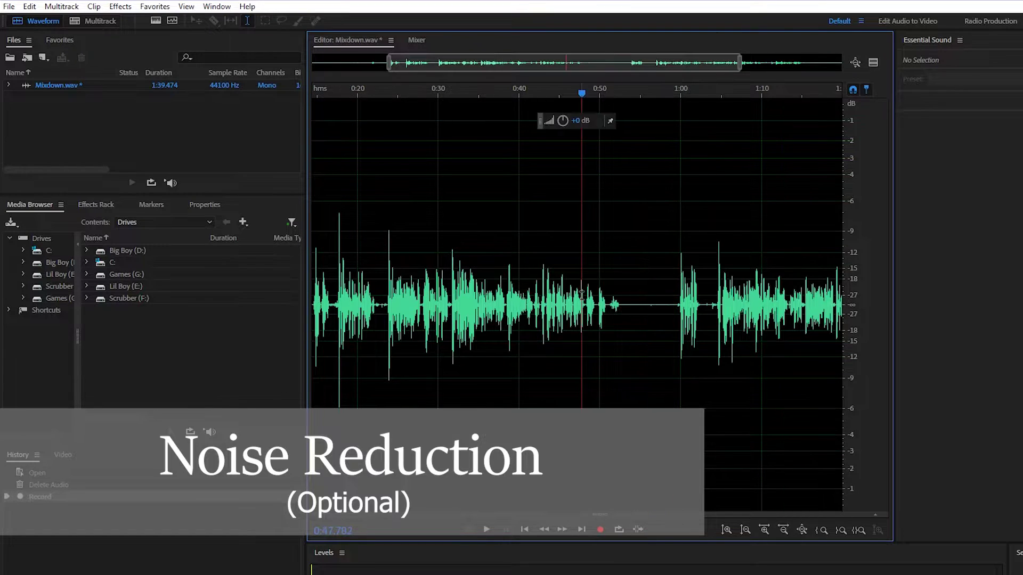
{"action": "left_click", "coordinate": [120, 6]}
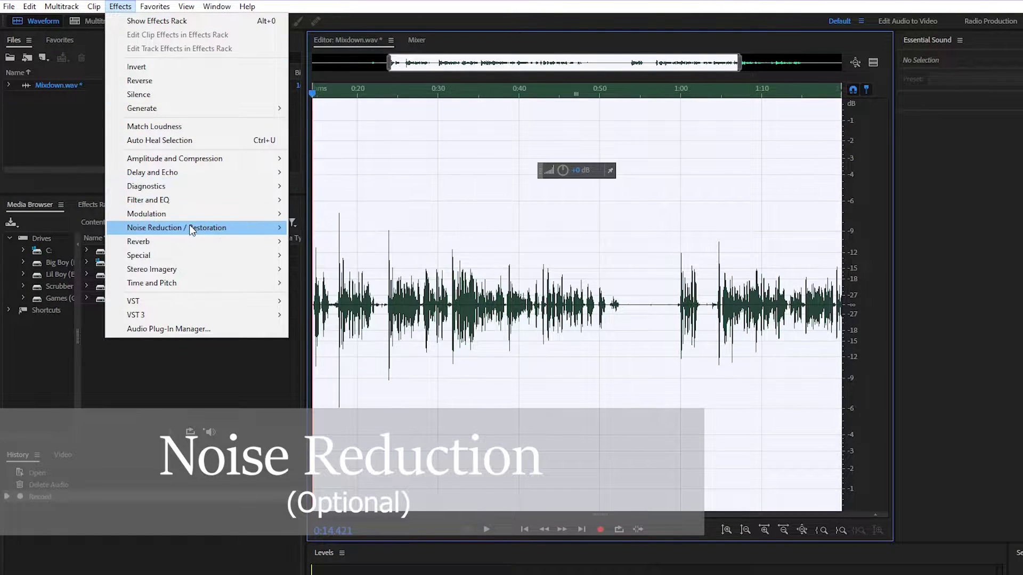
{"action": "mouse_move", "coordinate": [190, 225]}
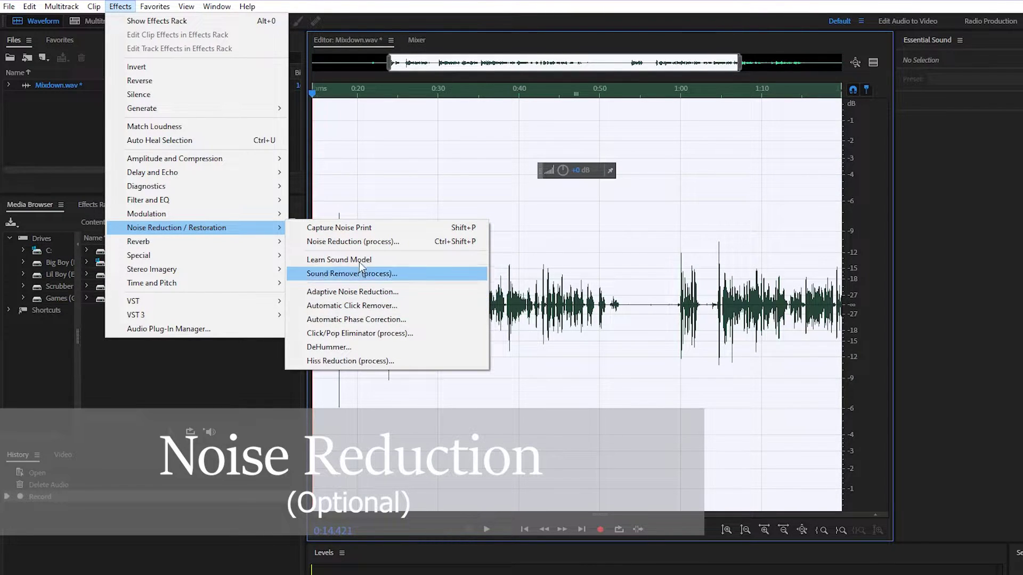
{"action": "left_click", "coordinate": [360, 242]}
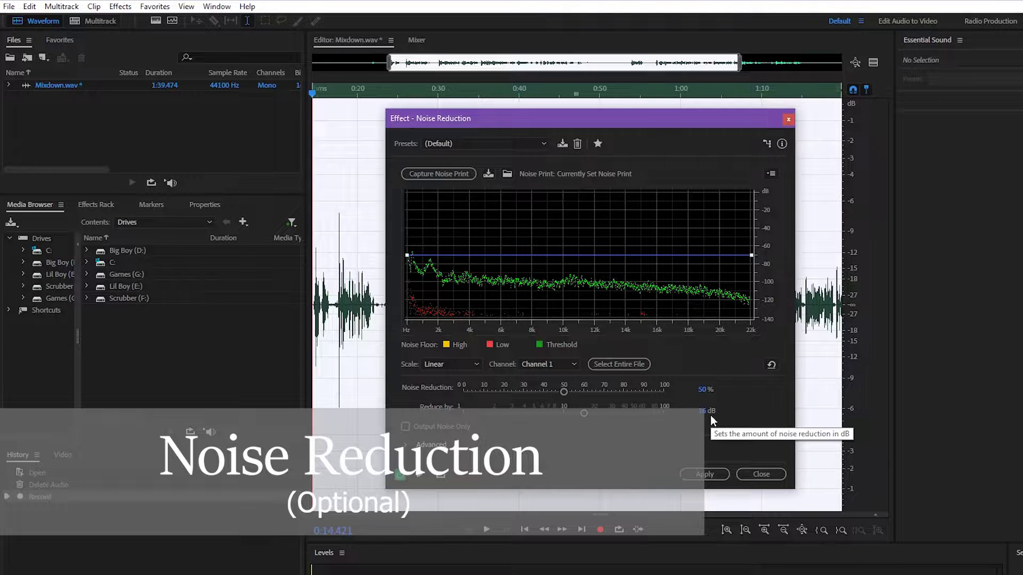
{"action": "left_click", "coordinate": [705, 474]}
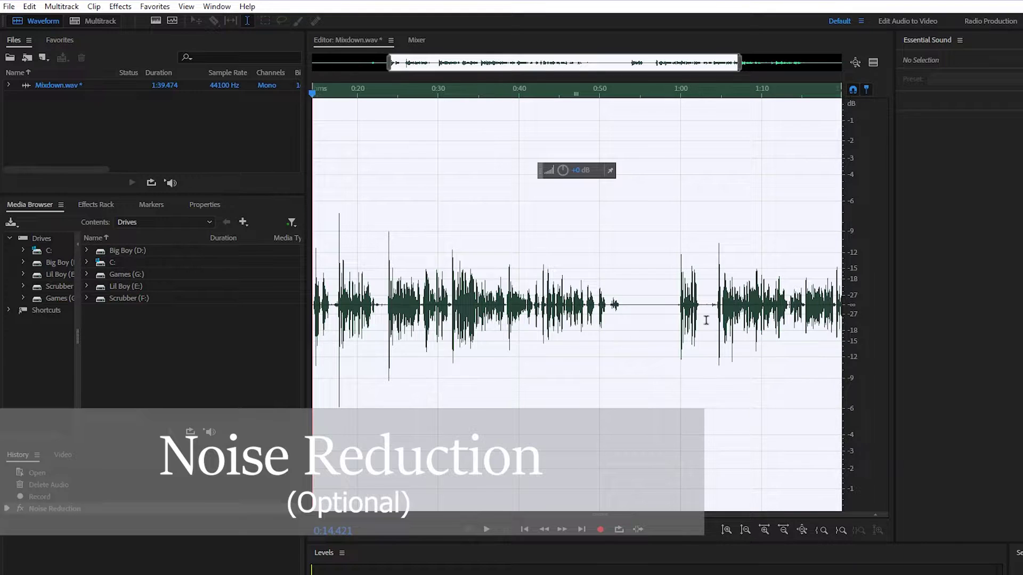
{"action": "scroll", "coordinate": [660, 327], "scroll_direction": "up", "scroll_amount": 5}
{"action": "left_click_drag", "start_coordinate": [643, 327], "coordinate": [423, 328]}
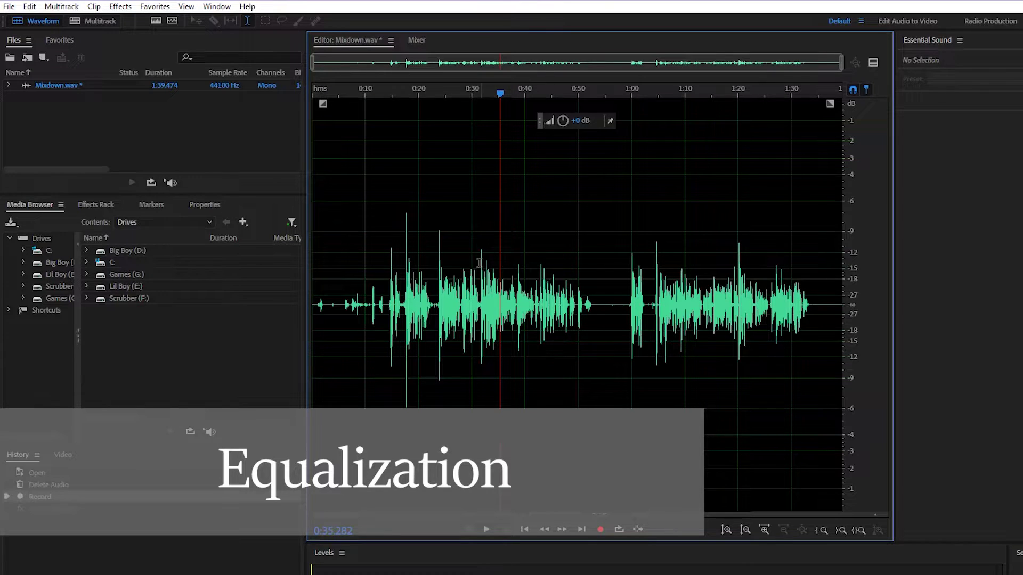
- Open the Parametric Equalizer on the recording and raise the high-pass filter frequency to 67 Hz
{"action": "left_click", "coordinate": [121, 7]}
{"action": "mouse_move", "coordinate": [154, 6]}
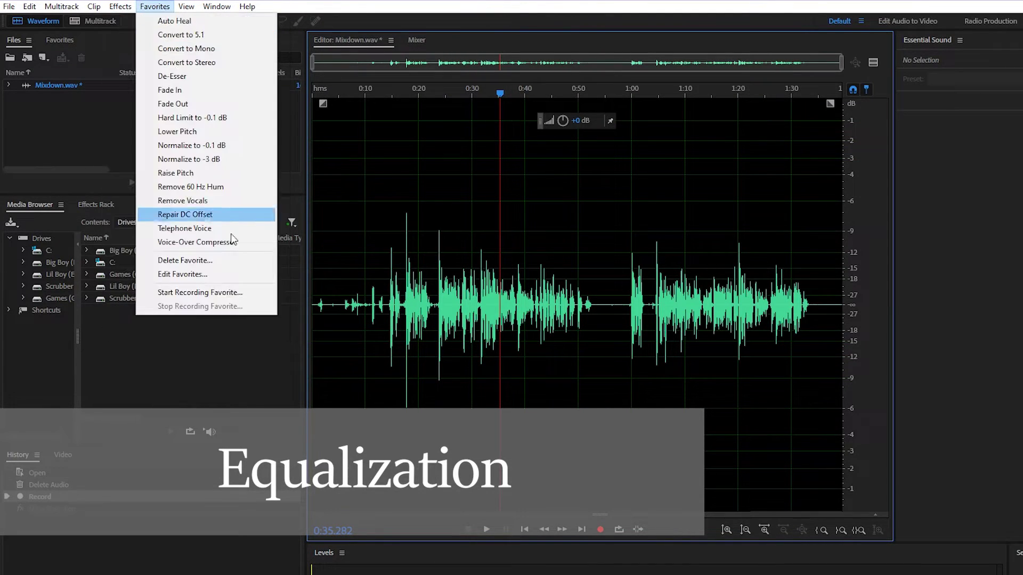
{"action": "mouse_move", "coordinate": [120, 6]}
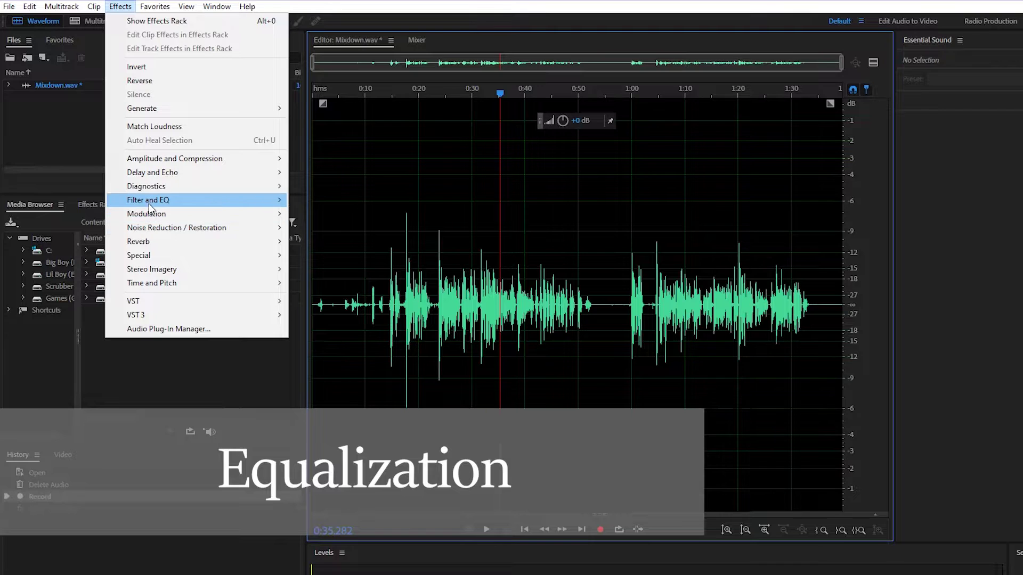
{"action": "mouse_move", "coordinate": [152, 207]}
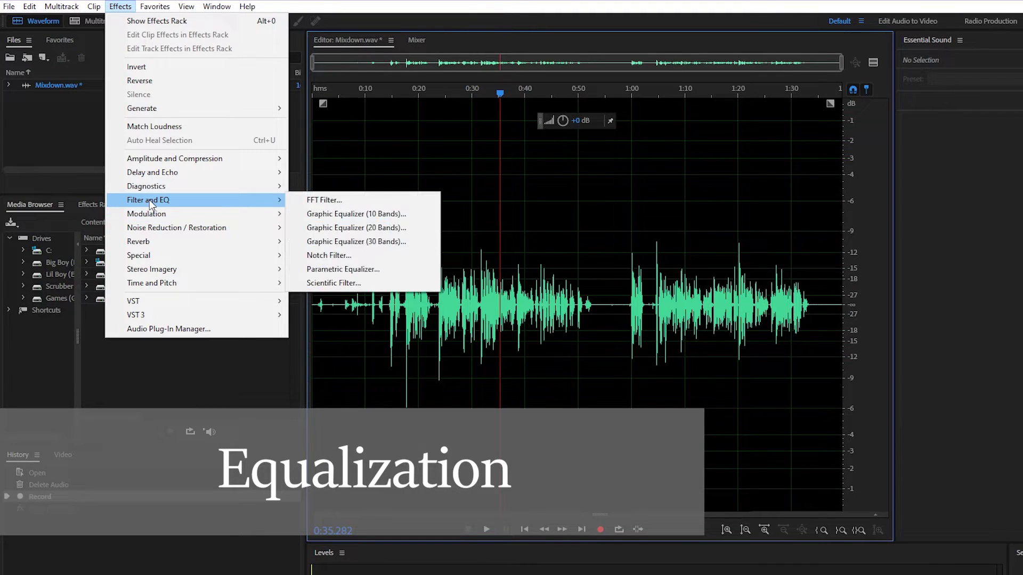
{"action": "left_click", "coordinate": [362, 271]}
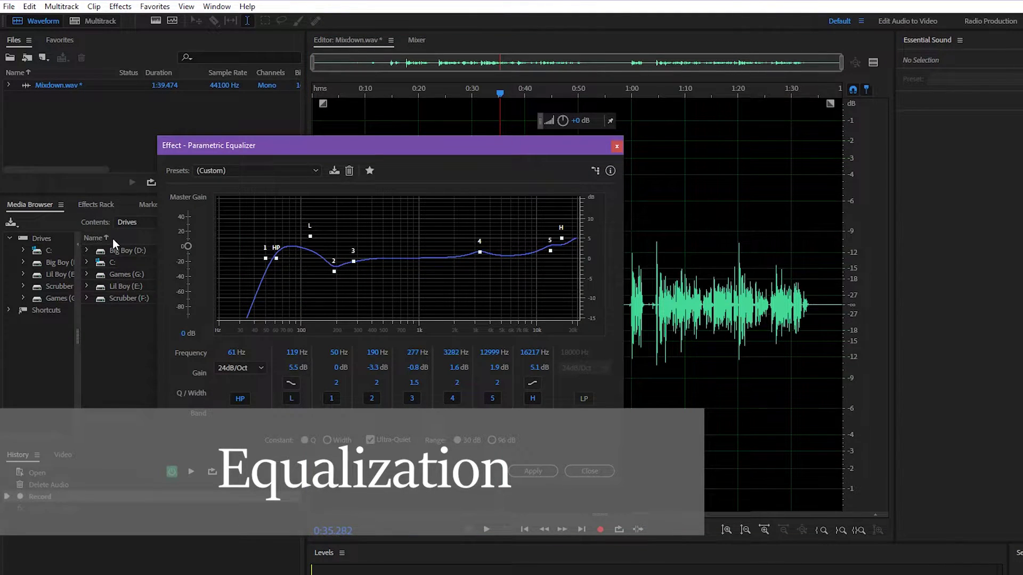
{"action": "left_click", "coordinate": [316, 171]}
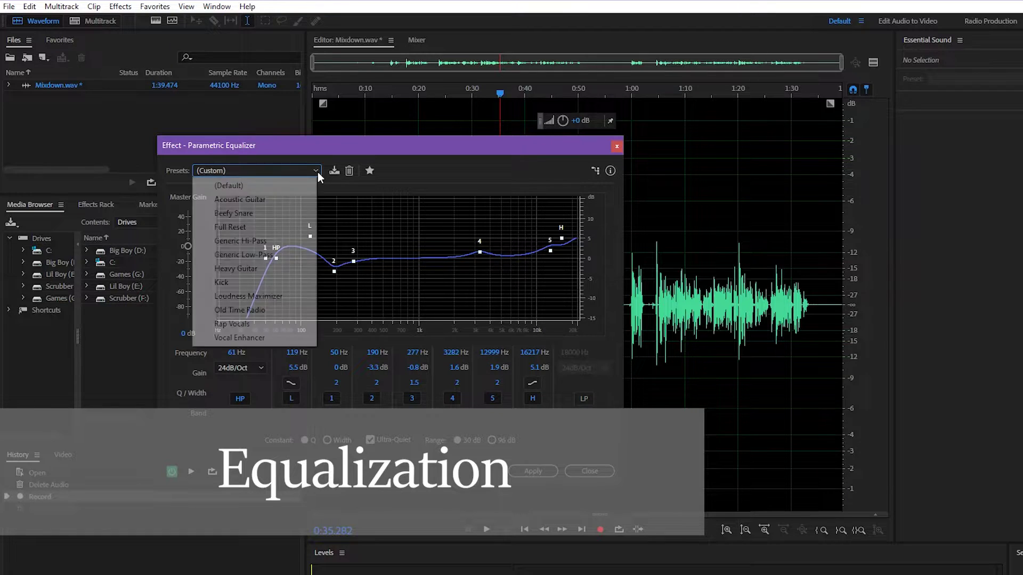
{"action": "left_click", "coordinate": [432, 307]}
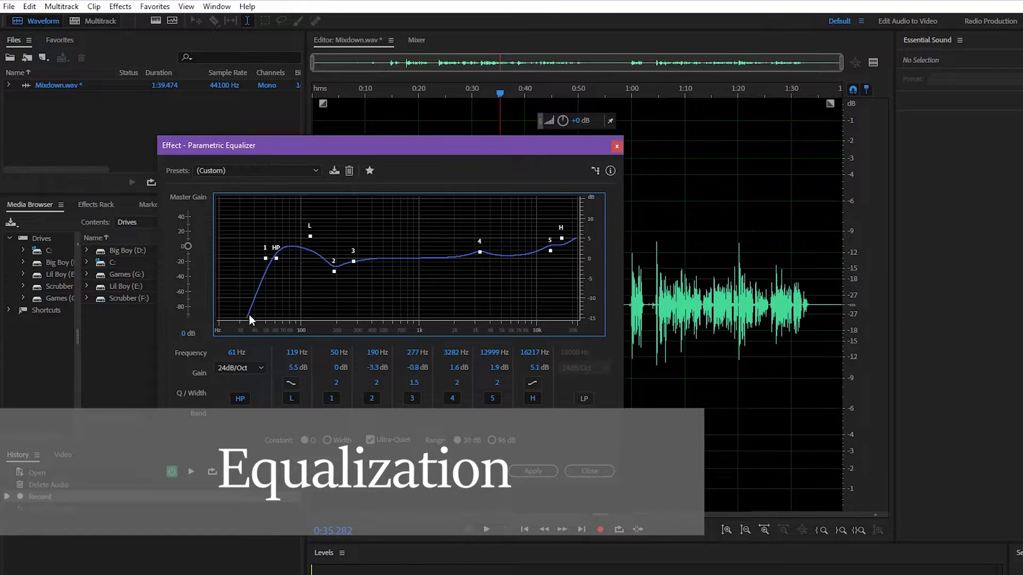
{"action": "left_click_drag", "start_coordinate": [276, 255], "coordinate": [281, 257]}
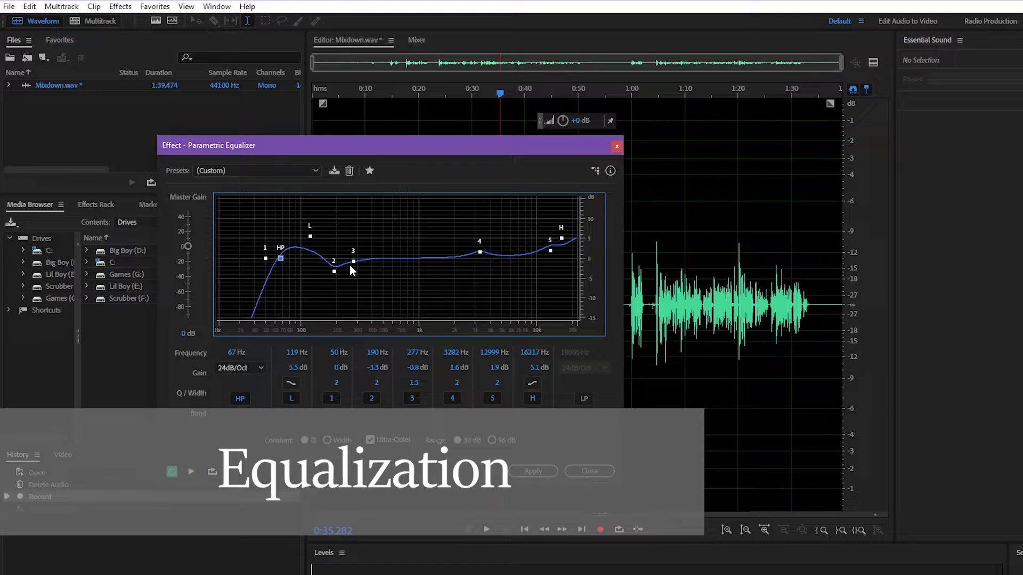
{"action": "mouse_move", "coordinate": [333, 271]}
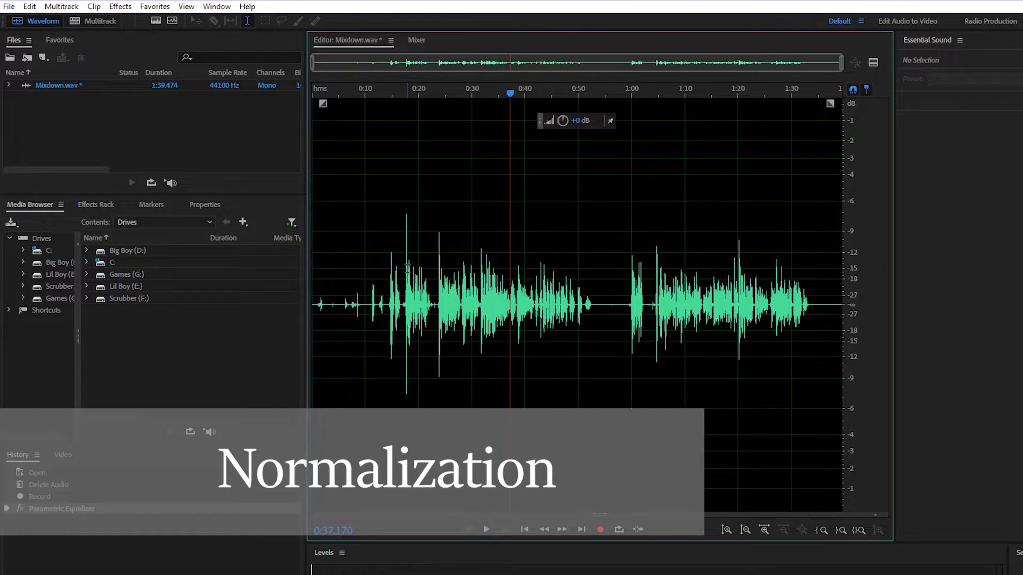
- Select the tall speech peak near 0:17.8 and lower its gain to match the surrounding audio
{"action": "scroll", "coordinate": [408, 266], "scroll_direction": "up", "scroll_amount": 6}
{"action": "left_click_drag", "start_coordinate": [397, 280], "coordinate": [365, 282]}
{"action": "left_click", "coordinate": [365, 283]}
{"action": "scroll", "coordinate": [375, 272], "scroll_direction": "down", "scroll_amount": 8}
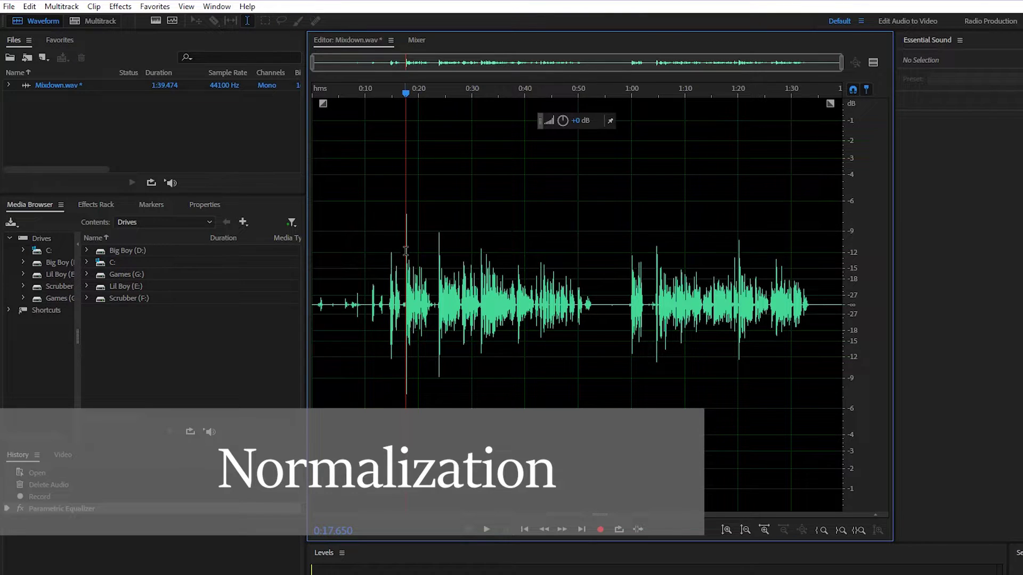
{"action": "scroll", "coordinate": [398, 270], "scroll_direction": "up", "scroll_amount": 10}
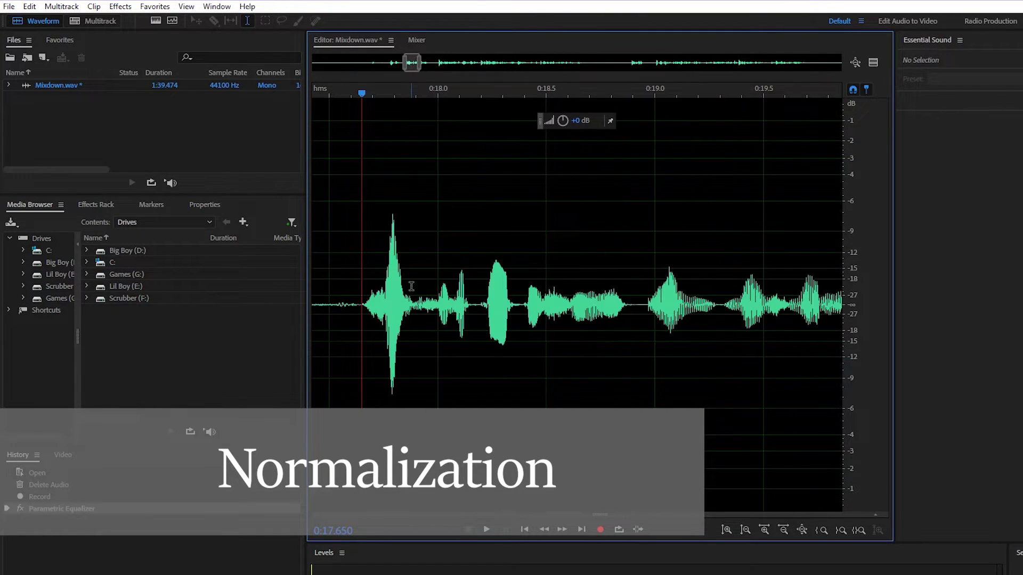
{"action": "left_click_drag", "start_coordinate": [400, 271], "coordinate": [387, 275]}
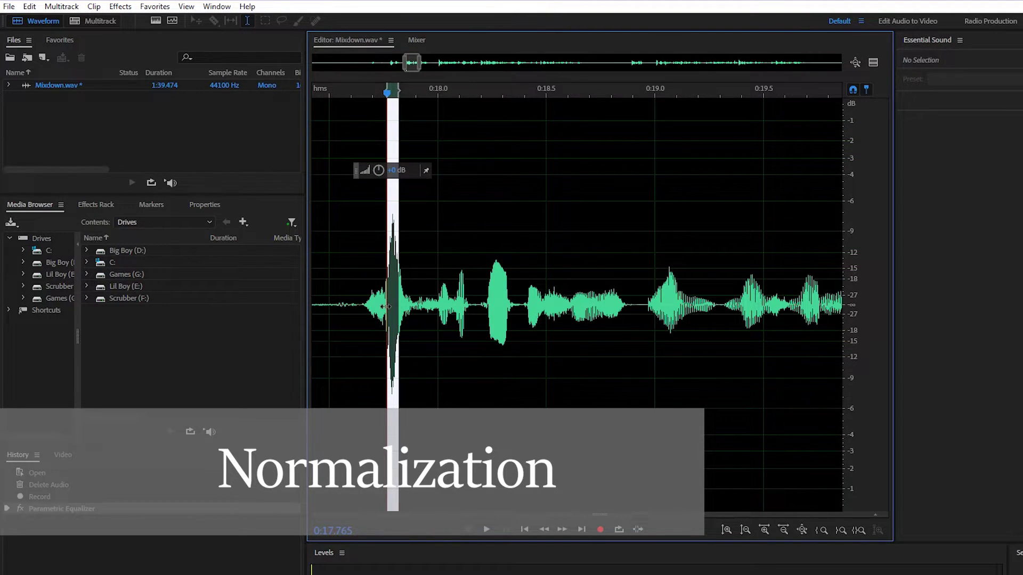
{"action": "scroll", "coordinate": [385, 294], "scroll_direction": "up", "scroll_amount": 4}
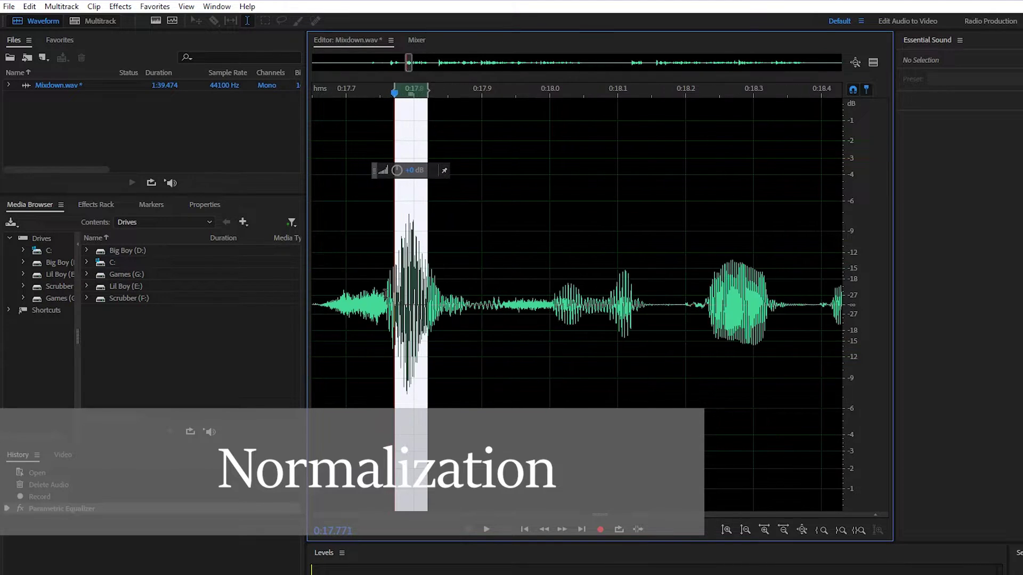
{"action": "scroll", "coordinate": [399, 304], "scroll_direction": "down", "scroll_amount": 2}
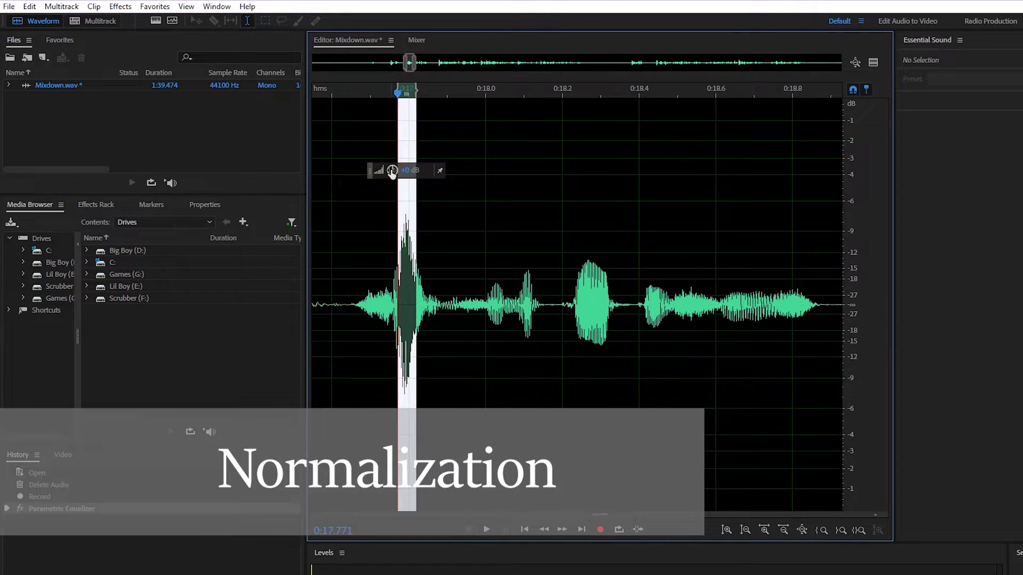
{"action": "left_click_drag", "start_coordinate": [381, 170], "coordinate": [383, 189]}
{"action": "scroll", "coordinate": [371, 249], "scroll_direction": "down", "scroll_amount": 6}
- Select the loud peak near 0:23.9 and reduce its gain to the level of the neighbouring speech
{"action": "scroll", "coordinate": [453, 281], "scroll_direction": "up", "scroll_amount": 4}
{"action": "scroll", "coordinate": [453, 281], "scroll_direction": "up", "scroll_amount": 5}
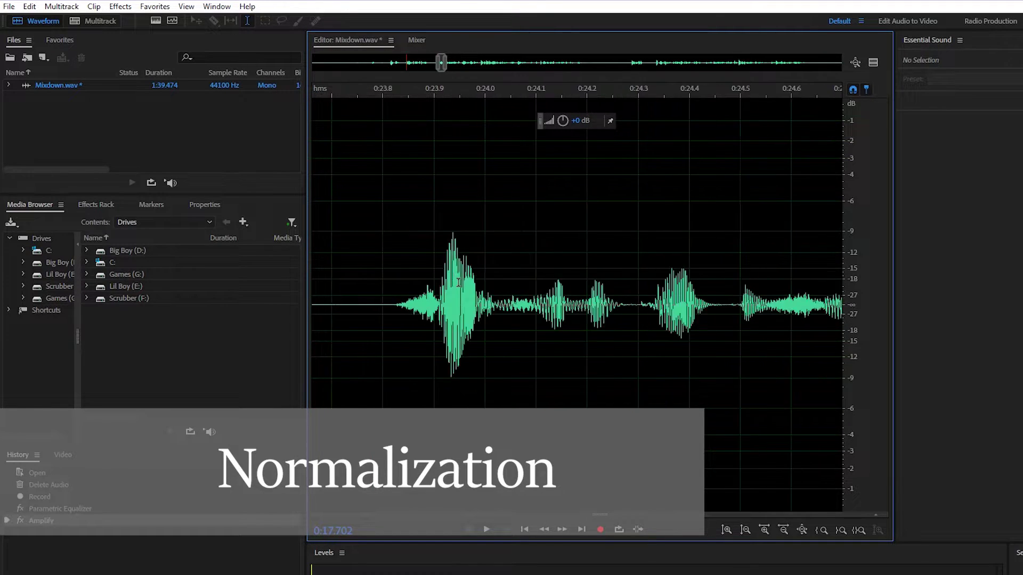
{"action": "left_click_drag", "start_coordinate": [469, 276], "coordinate": [440, 278]}
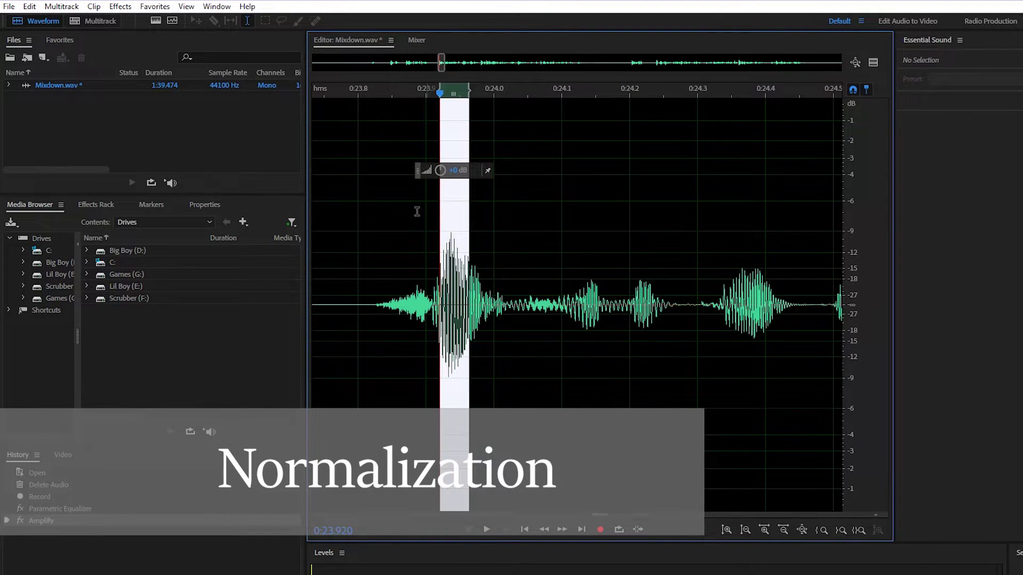
{"action": "left_click_drag", "start_coordinate": [439, 170], "coordinate": [440, 181]}
{"action": "left_click", "coordinate": [366, 273]}
{"action": "scroll", "coordinate": [367, 274], "scroll_direction": "down", "scroll_amount": 6}
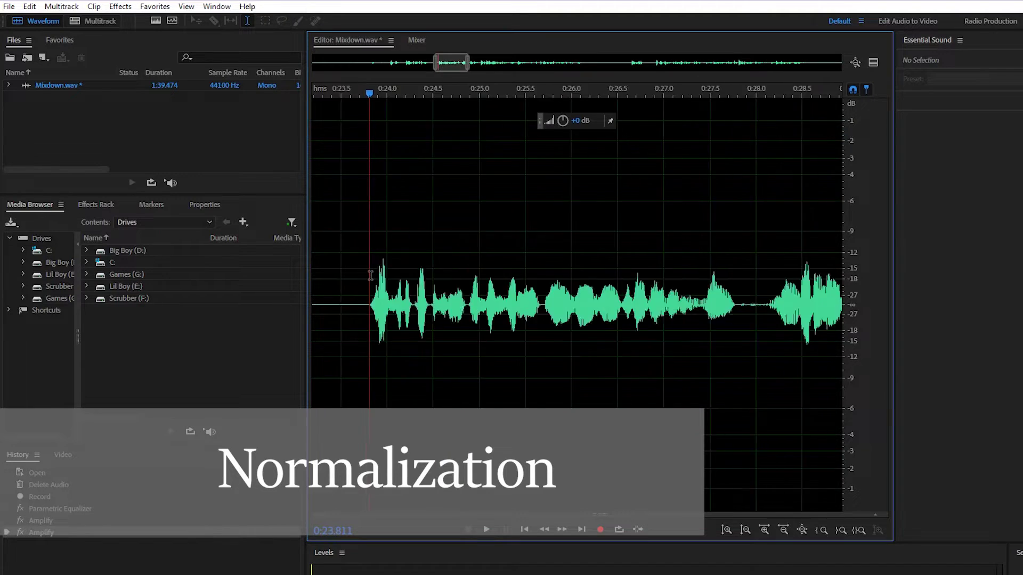
- Select the short peak near 0:31.8 and turn its gain down slightly
{"action": "scroll", "coordinate": [439, 298], "scroll_direction": "up", "scroll_amount": 5}
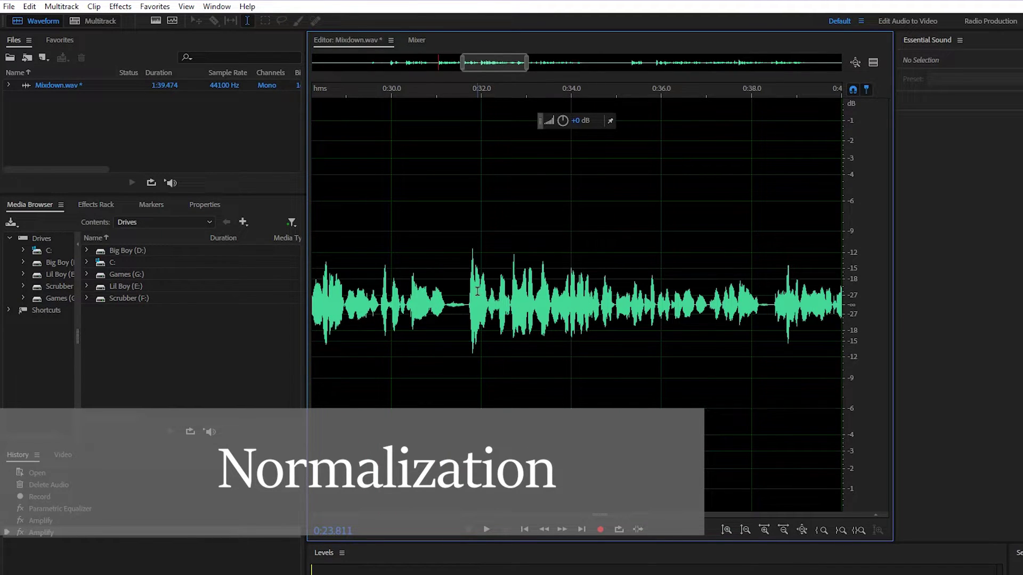
{"action": "left_click_drag", "start_coordinate": [475, 290], "coordinate": [468, 292]}
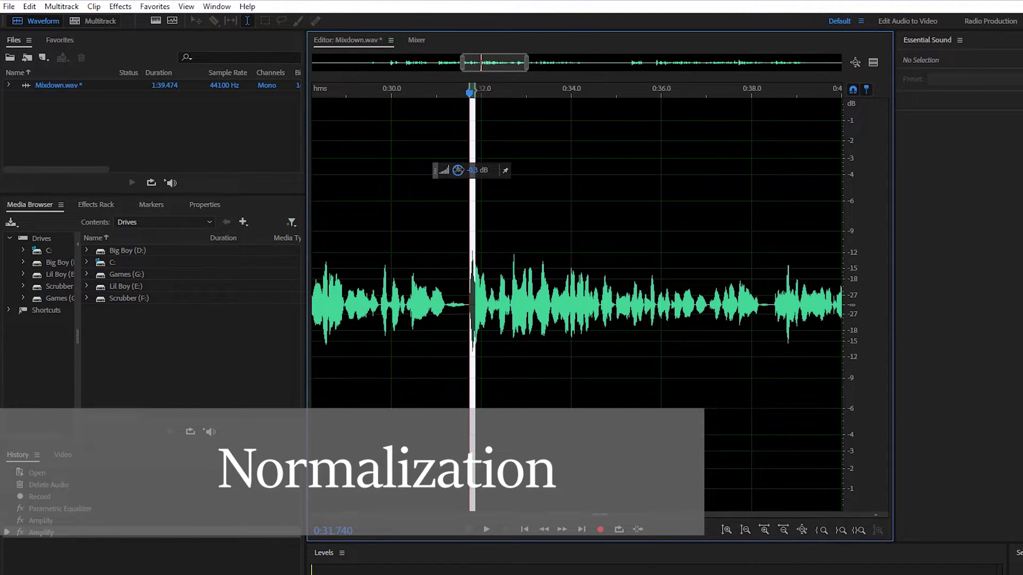
{"action": "left_click_drag", "start_coordinate": [457, 170], "coordinate": [458, 171]}
{"action": "left_click", "coordinate": [414, 217]}
{"action": "scroll", "coordinate": [421, 223], "scroll_direction": "down", "scroll_amount": 5}
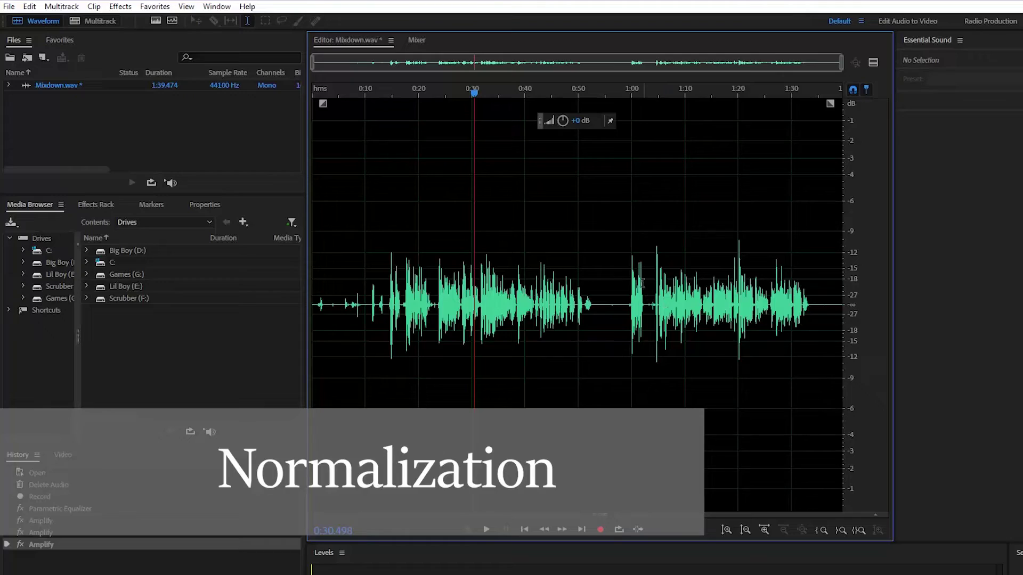
- Select the peak near 1:04.6 at the start of the second speech section and lower its gain
{"action": "scroll", "coordinate": [661, 320], "scroll_direction": "up", "scroll_amount": 4}
{"action": "left_click_drag", "start_coordinate": [646, 318], "coordinate": [635, 319]}
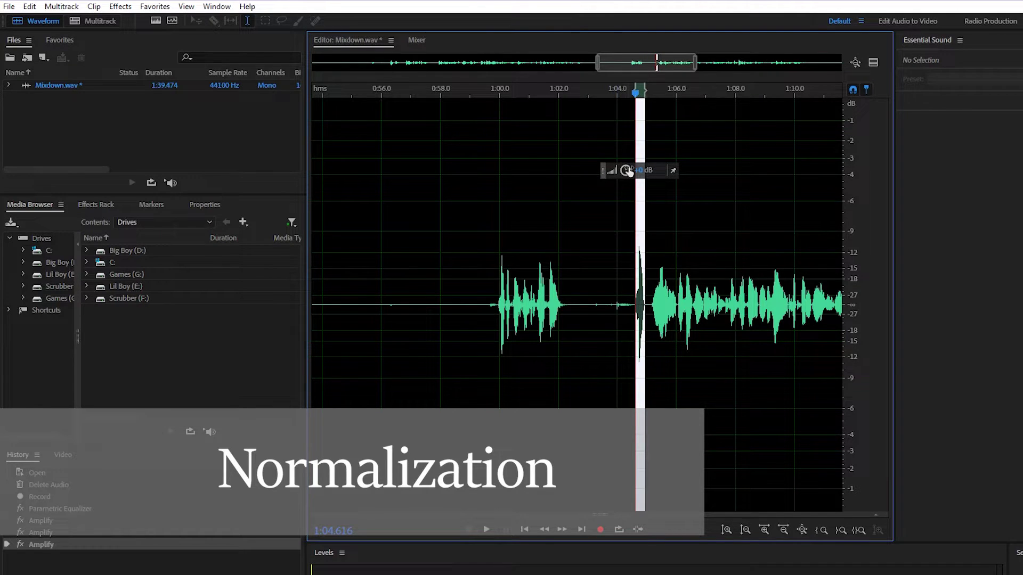
{"action": "left_click_drag", "start_coordinate": [625, 170], "coordinate": [622, 169]}
{"action": "left_click", "coordinate": [615, 237]}
{"action": "scroll", "coordinate": [612, 237], "scroll_direction": "down", "scroll_amount": 5}
{"action": "scroll", "coordinate": [746, 277], "scroll_direction": "down", "scroll_amount": 1}
- Select the peak near 1:20.2 and reduce its gain to even out the second speech section
{"action": "scroll", "coordinate": [745, 276], "scroll_direction": "up", "scroll_amount": 3}
{"action": "left_click_drag", "start_coordinate": [707, 275], "coordinate": [696, 279]}
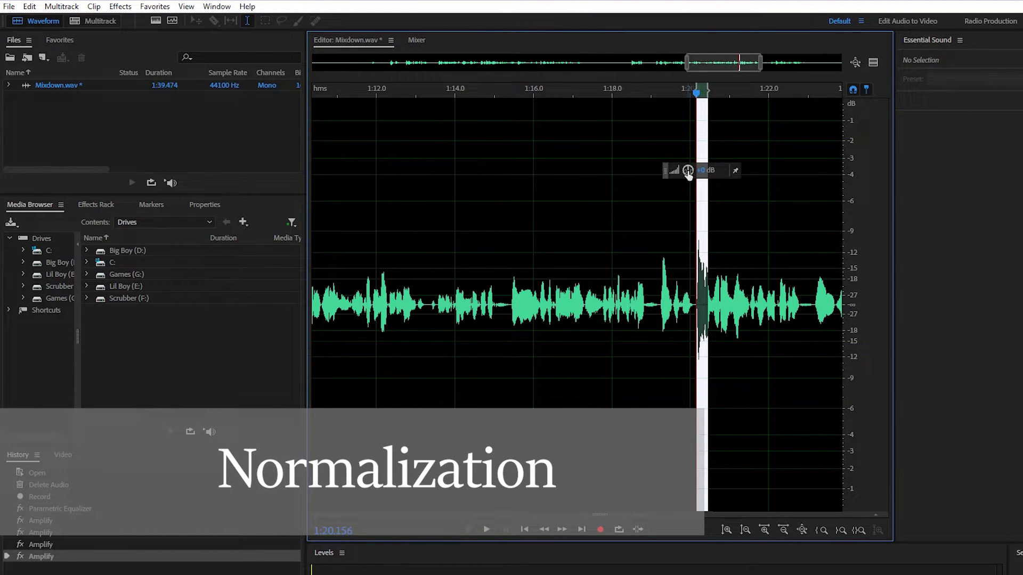
{"action": "left_click_drag", "start_coordinate": [679, 170], "coordinate": [680, 170]}
{"action": "left_click", "coordinate": [647, 222]}
{"action": "scroll", "coordinate": [647, 222], "scroll_direction": "down", "scroll_amount": 5}
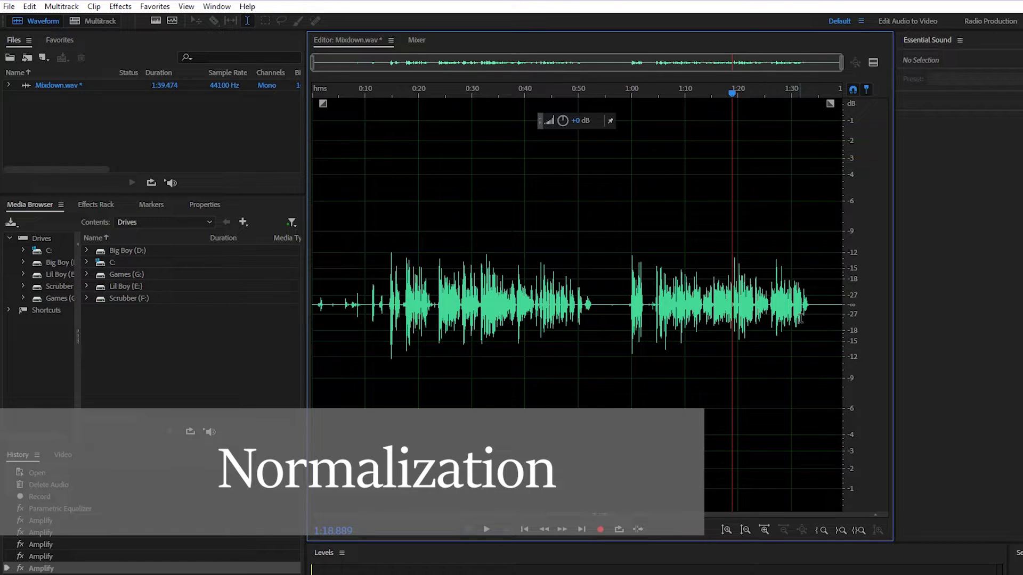
{"action": "left_click_drag", "start_coordinate": [800, 318], "coordinate": [384, 357]}
{"action": "left_click", "coordinate": [363, 362]}
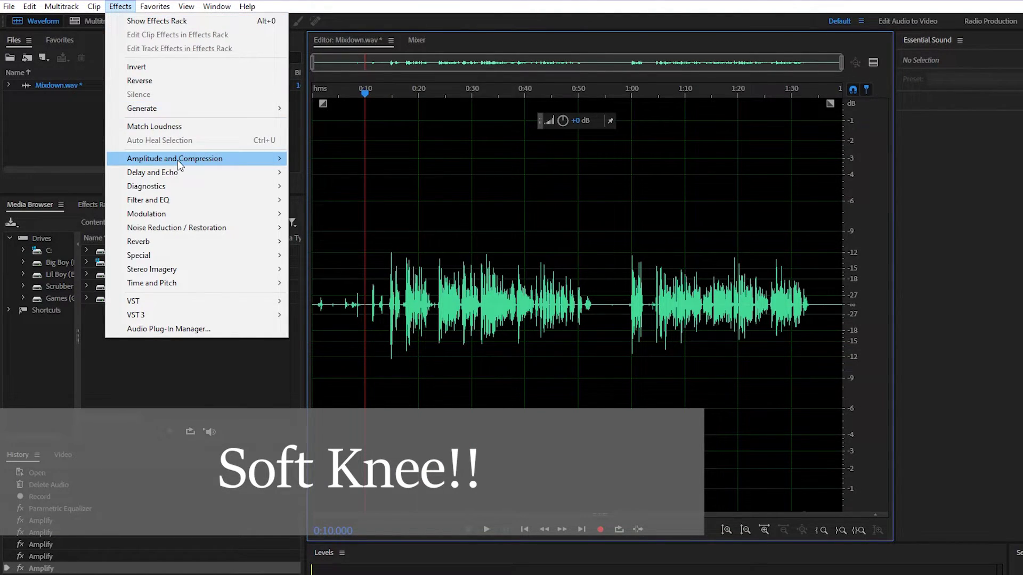
- Apply Dynamics Processing with the Classic Soft Knee preset to the whole voice recording
{"action": "mouse_move", "coordinate": [177, 160]}
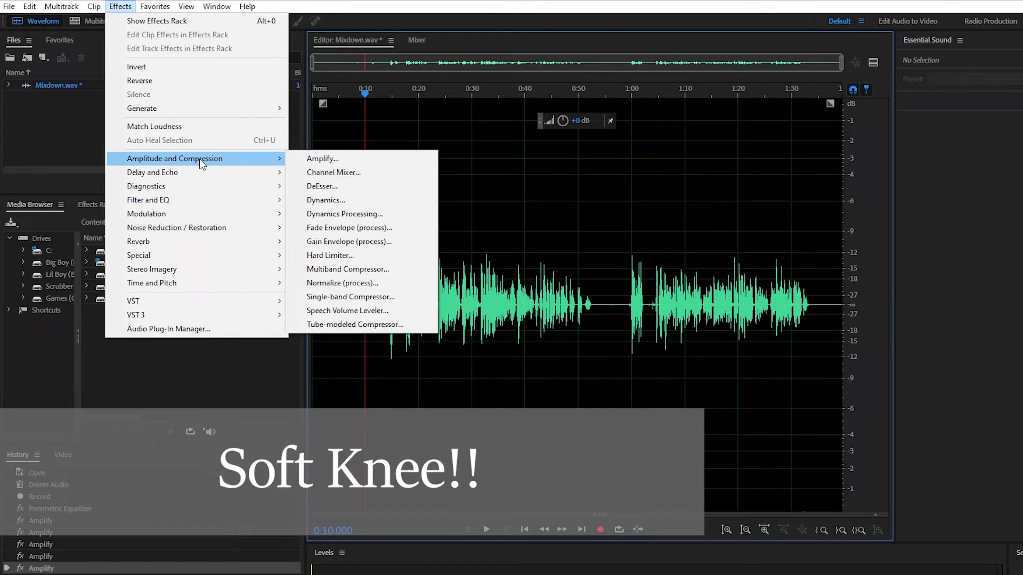
{"action": "left_click", "coordinate": [360, 218]}
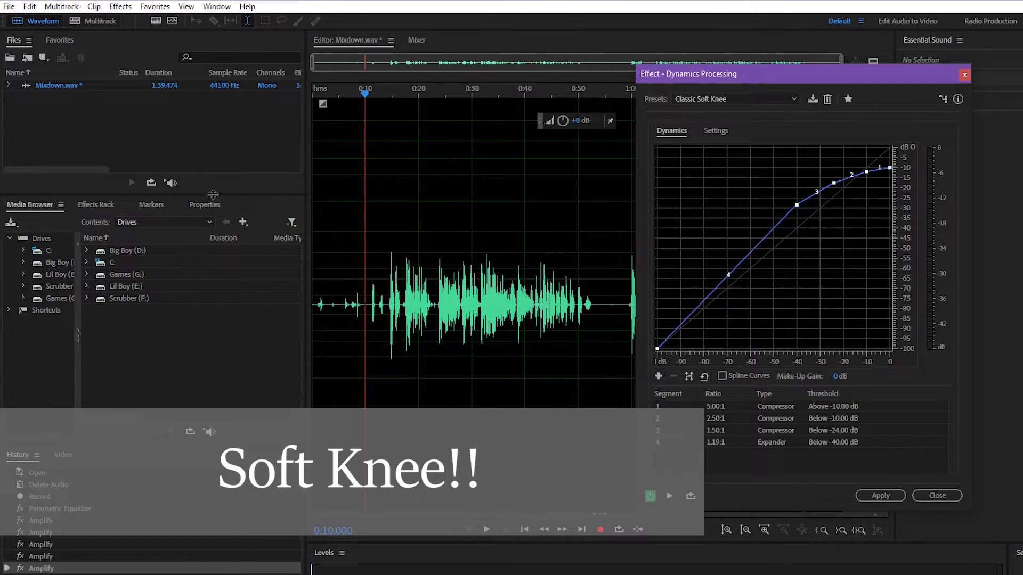
{"action": "left_click", "coordinate": [793, 98]}
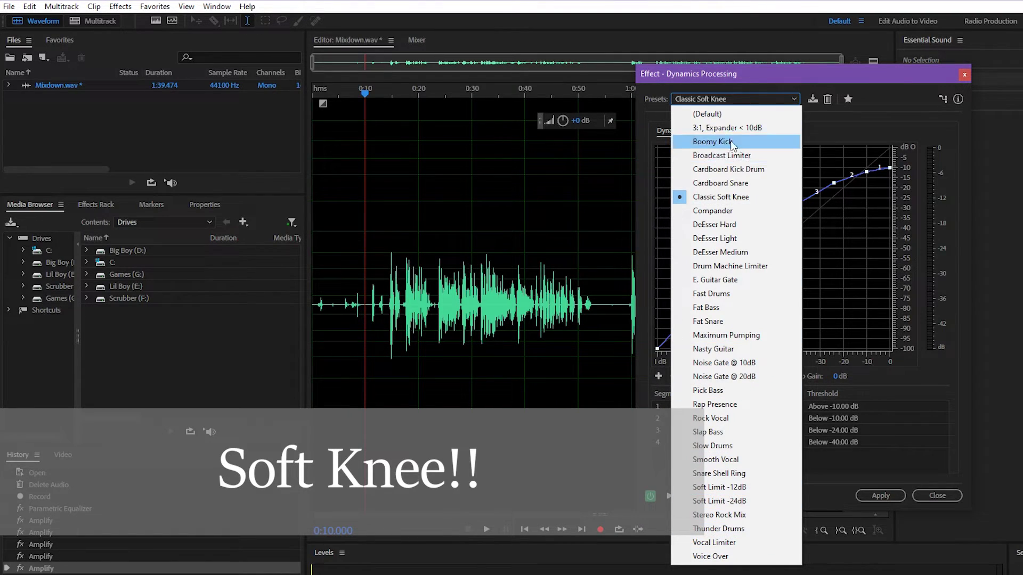
{"action": "left_click", "coordinate": [723, 198]}
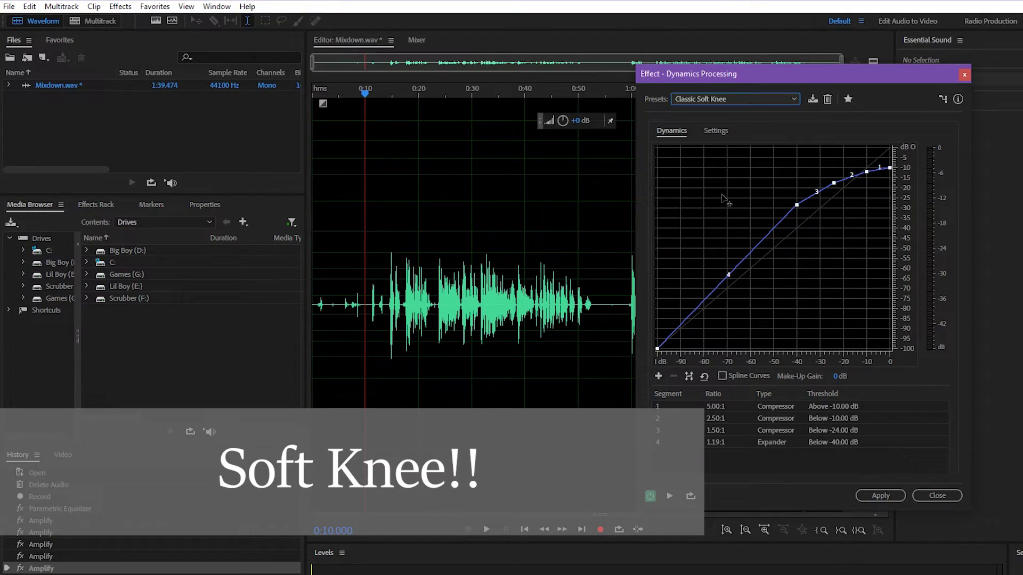
{"action": "left_click", "coordinate": [882, 496]}
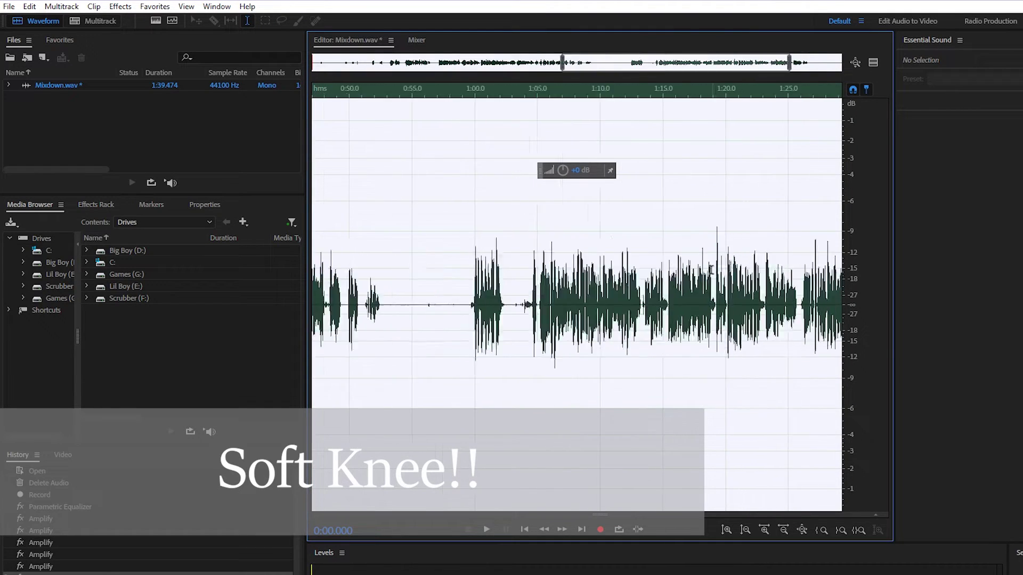
- Select the loud peak near 1:19.3 in the second speech section and reduce its gain by about 2.7 dB
{"action": "scroll", "coordinate": [711, 284], "scroll_direction": "up", "scroll_amount": 10}
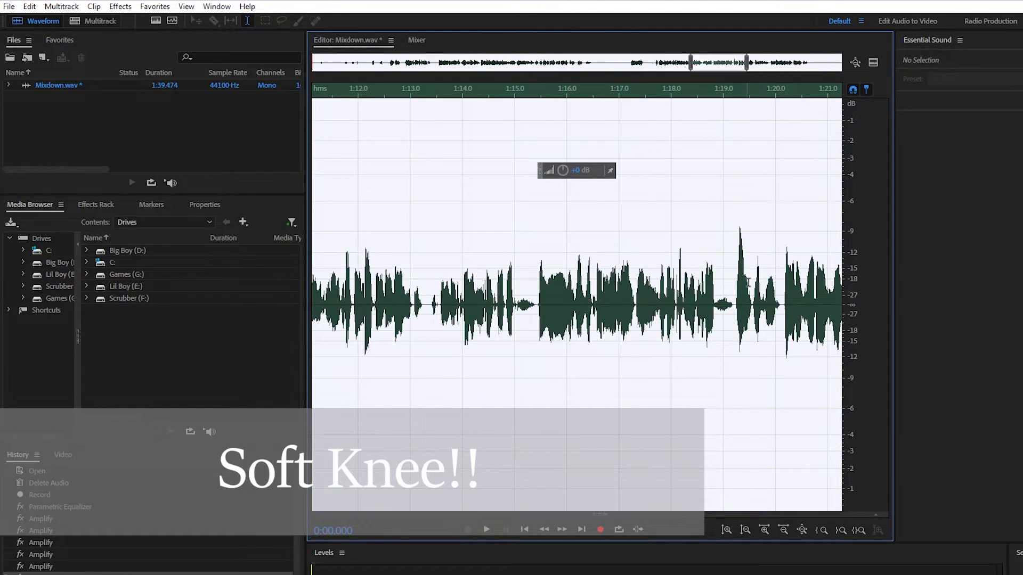
{"action": "left_click_drag", "start_coordinate": [638, 262], "coordinate": [598, 243]}
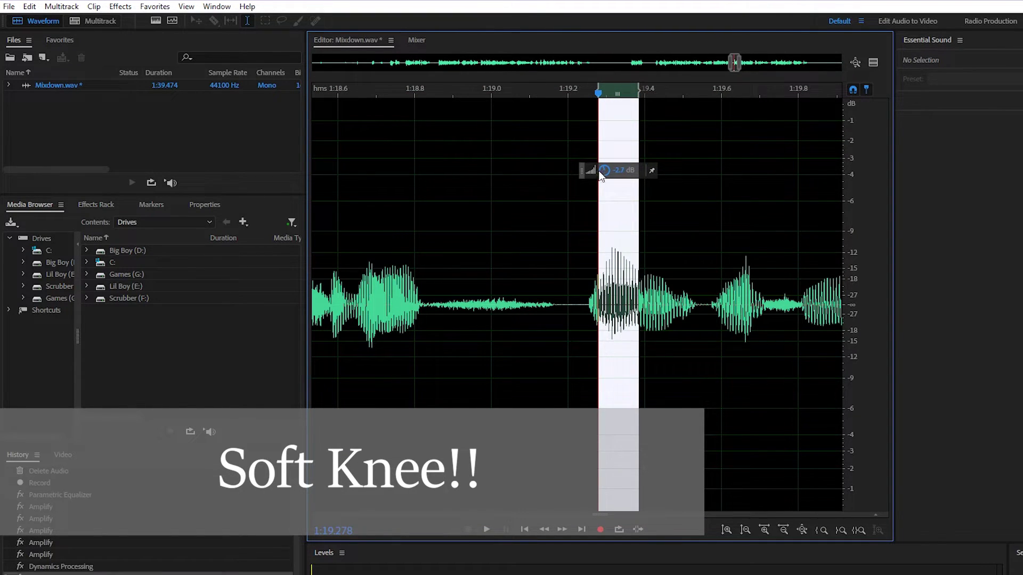
{"action": "left_click", "coordinate": [513, 235]}
{"action": "scroll", "coordinate": [459, 273], "scroll_direction": "down", "scroll_amount": 10}
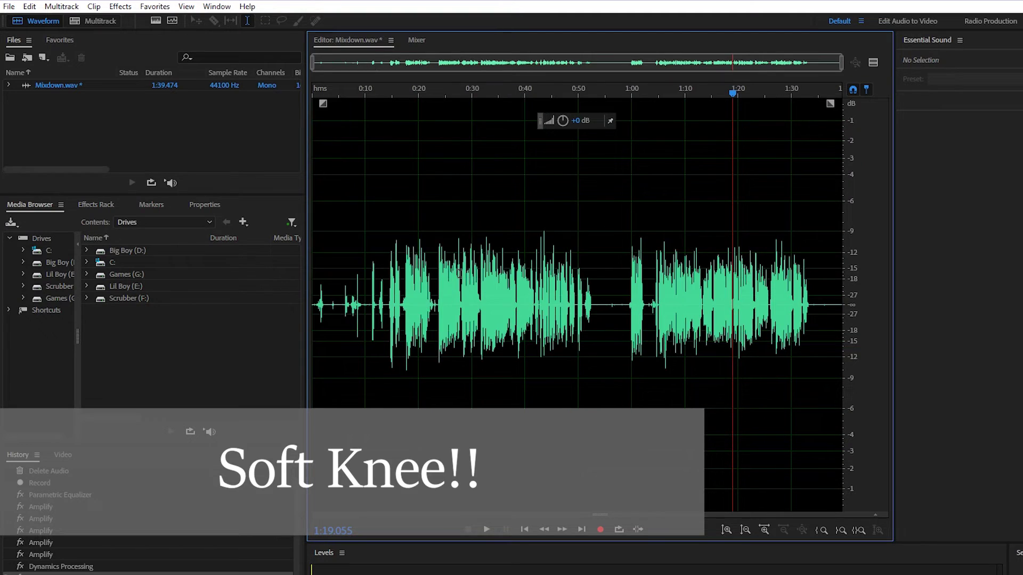
- Select the short peak near 0:43.6 in the first speech section and lower its gain to match the neighbouring speech
{"action": "scroll", "coordinate": [600, 270], "scroll_direction": "up", "scroll_amount": 10}
{"action": "left_click_drag", "start_coordinate": [599, 269], "coordinate": [580, 271]}
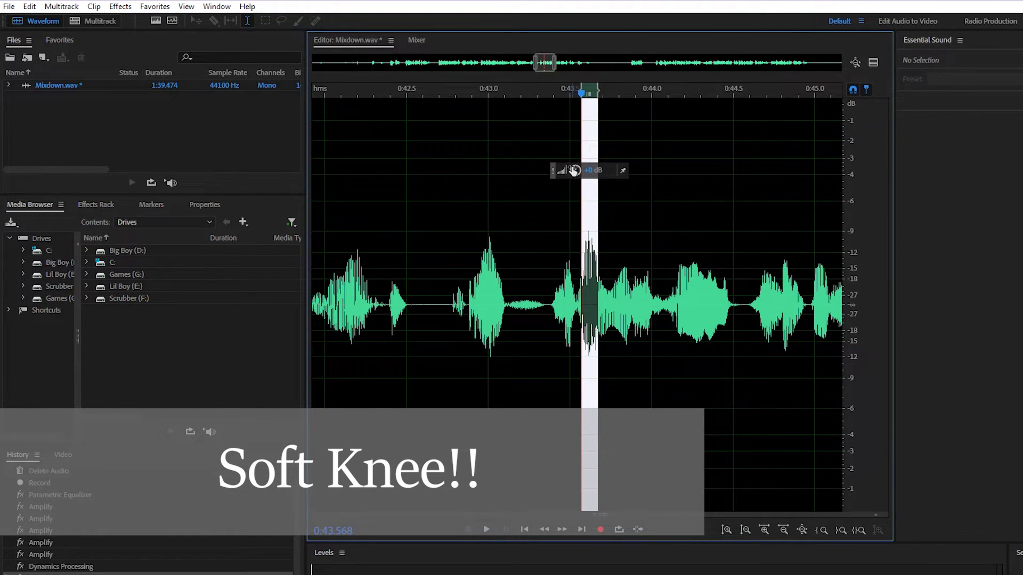
{"action": "left_click", "coordinate": [559, 240]}
{"action": "scroll", "coordinate": [558, 240], "scroll_direction": "down", "scroll_amount": 10}
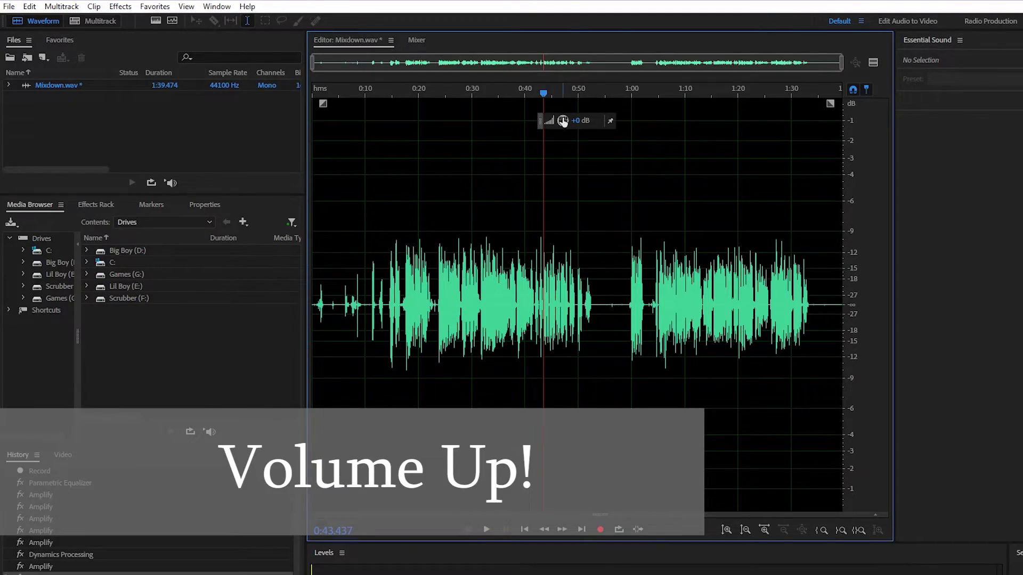
- Raise the gain of the entire recording until its loudest peaks reach about -2 dB
{"action": "left_click_drag", "start_coordinate": [563, 121], "coordinate": [563, 107]}
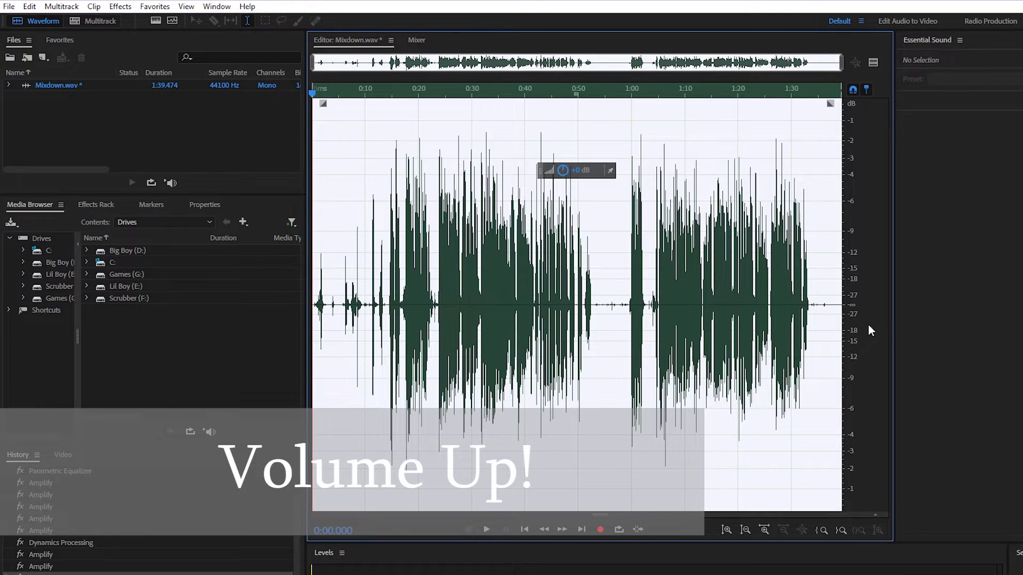